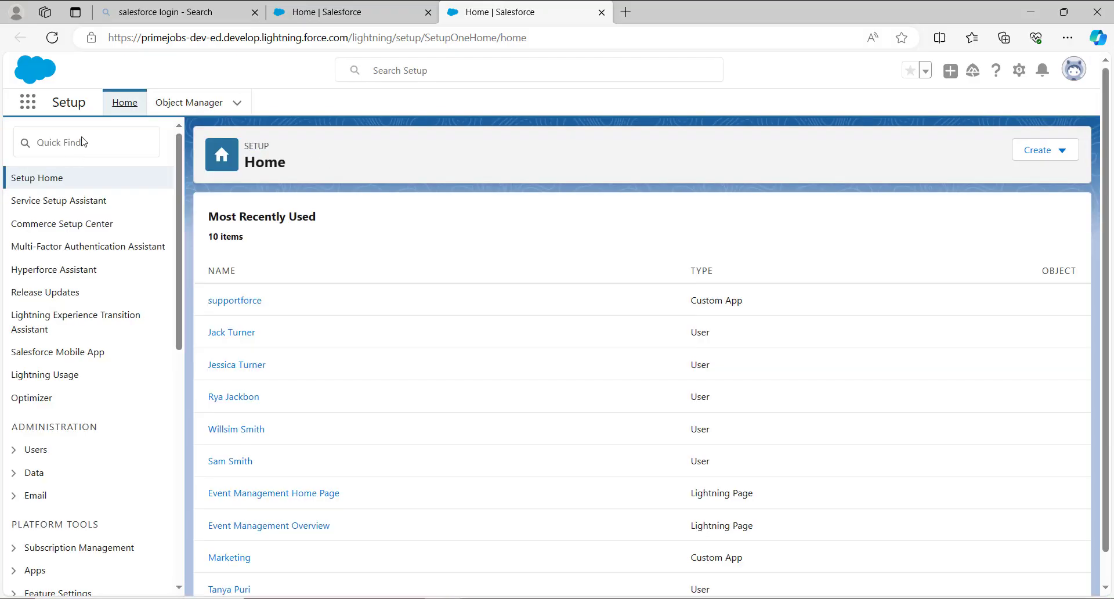
- Search Setup for "users" and open the Users management page
left_click(82, 137)
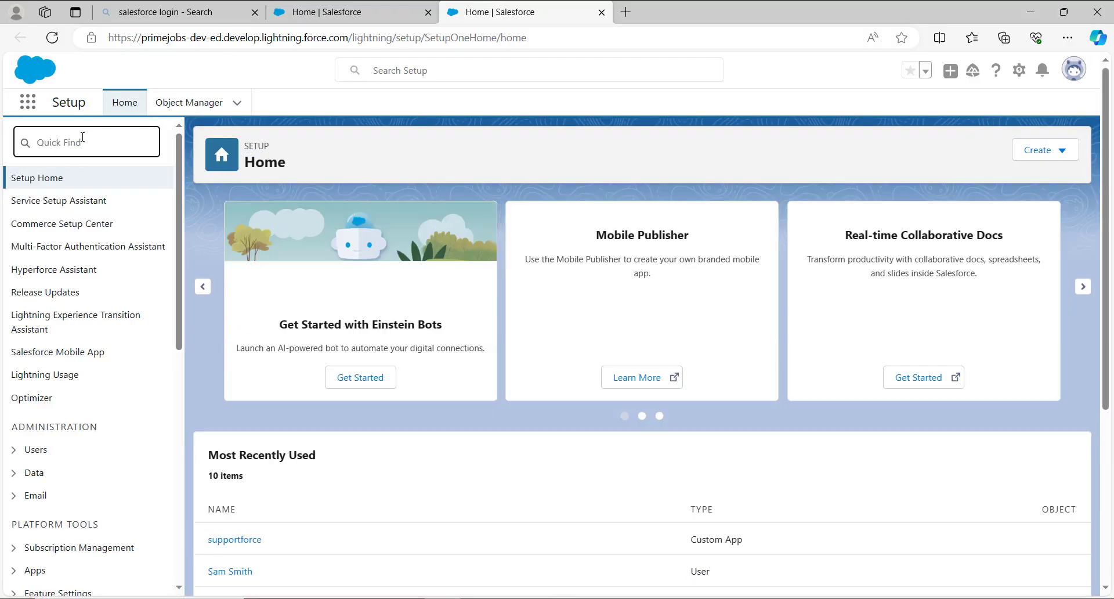
type("users")
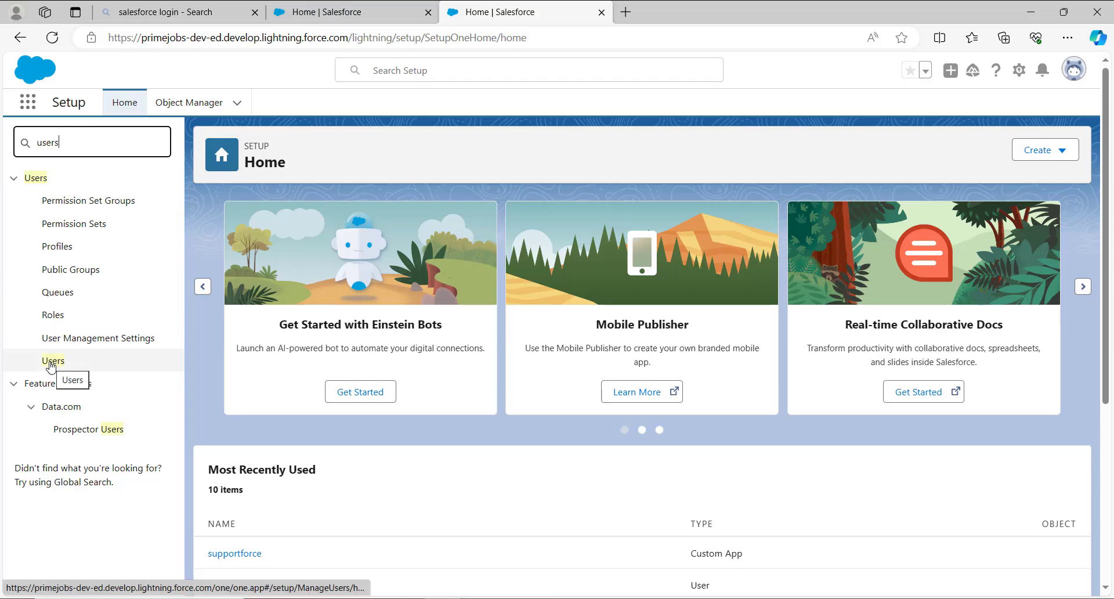
left_click(52, 362)
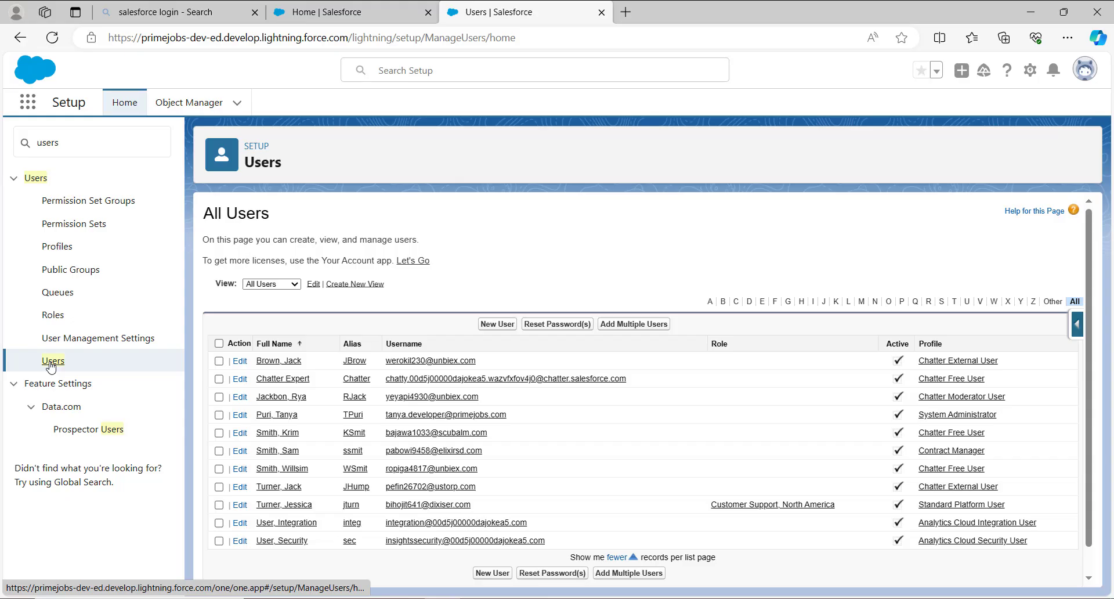
- Deactivate the Standard Platform User who has the Customer Support, North America role, and save the user record
left_click(241, 509)
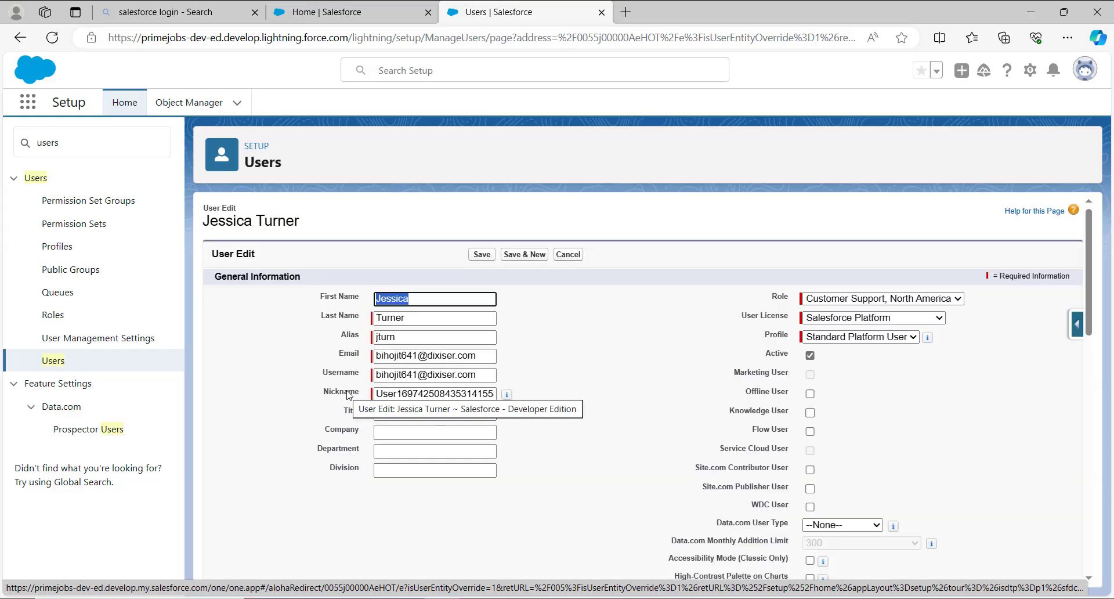
left_click(810, 355)
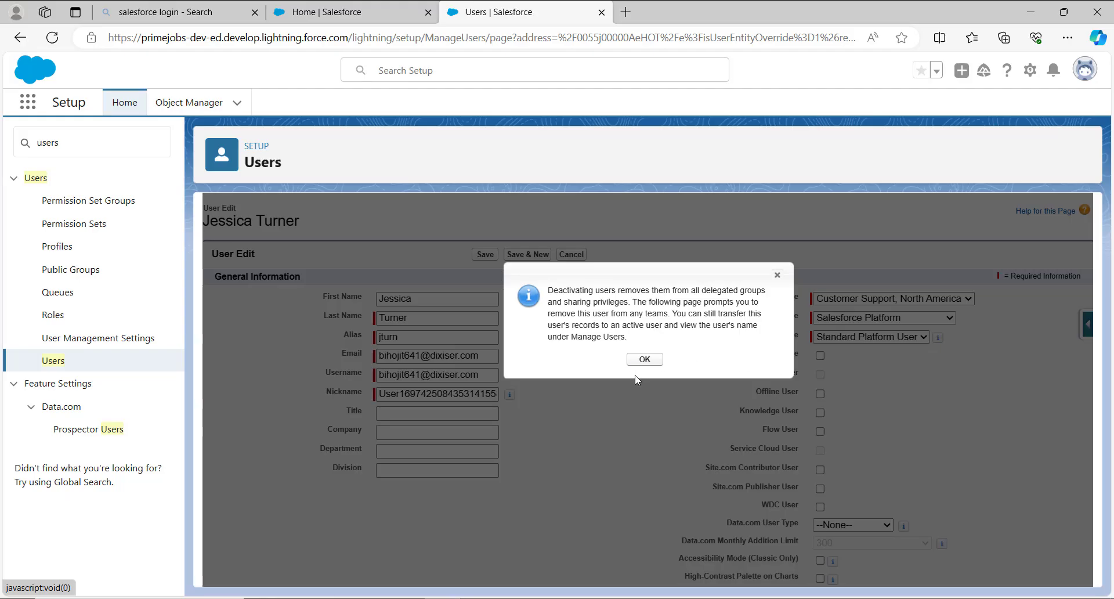
left_click(645, 359)
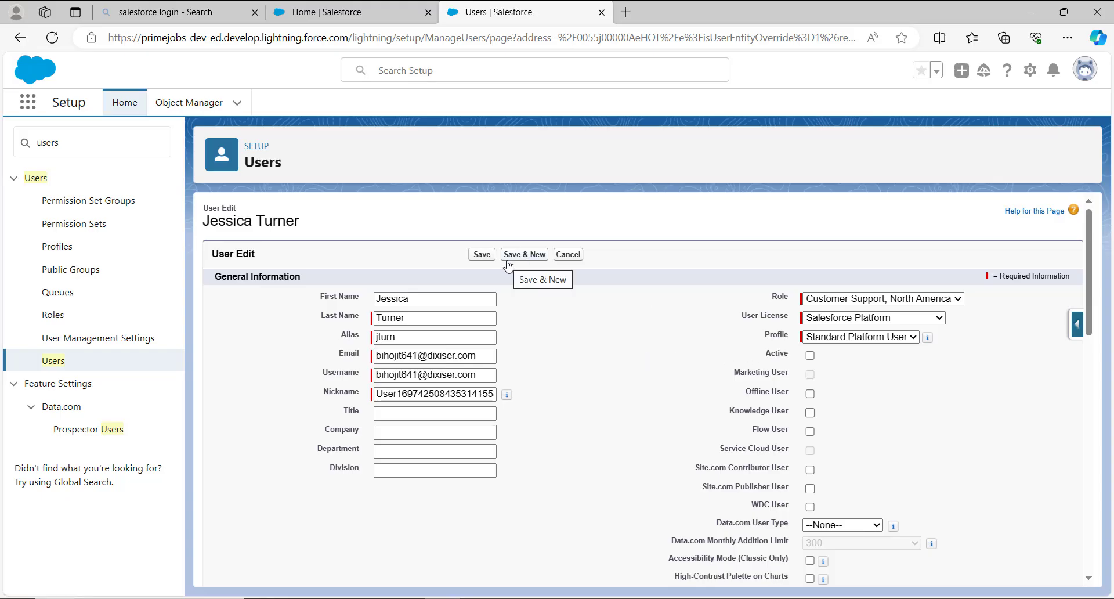
left_click(485, 256)
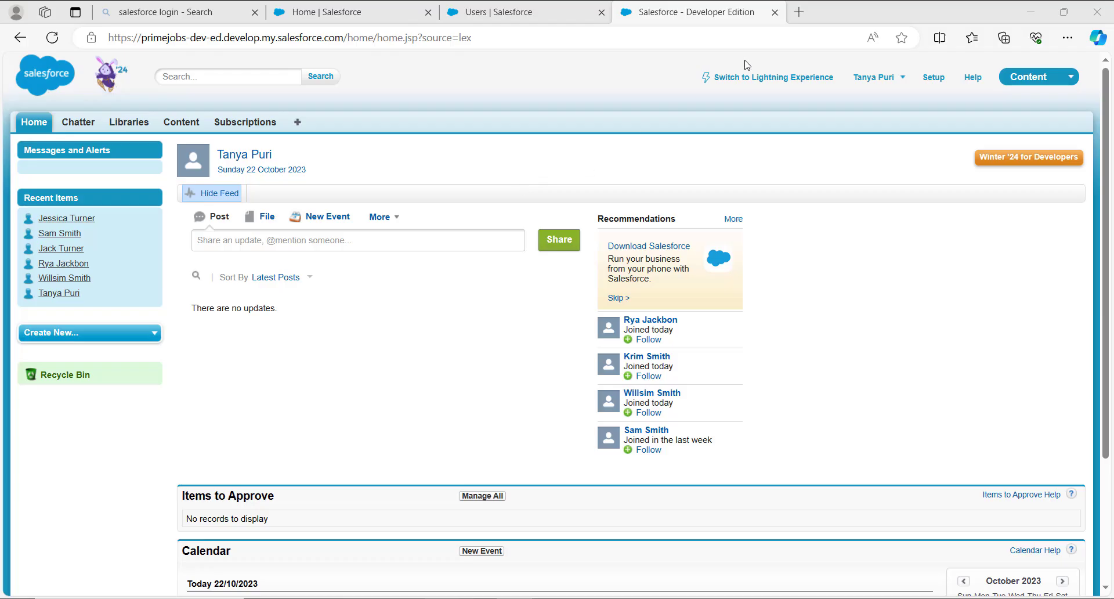
- Open the Users list under Manage Users in the Salesforce Classic setup
left_click(942, 80)
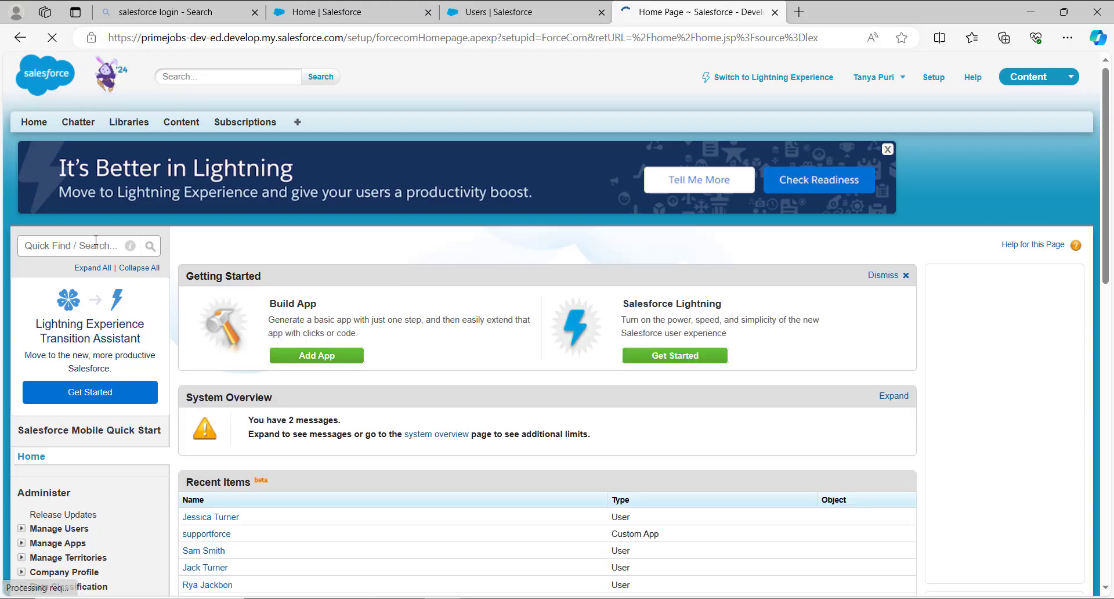
left_click(87, 244)
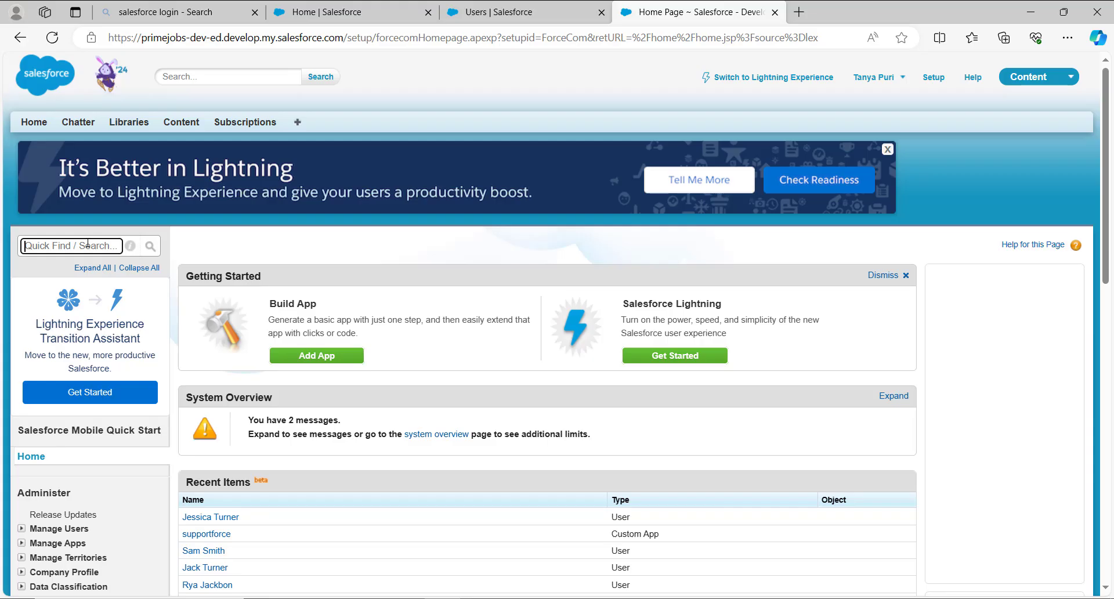
scroll(44, 531, "down", 2)
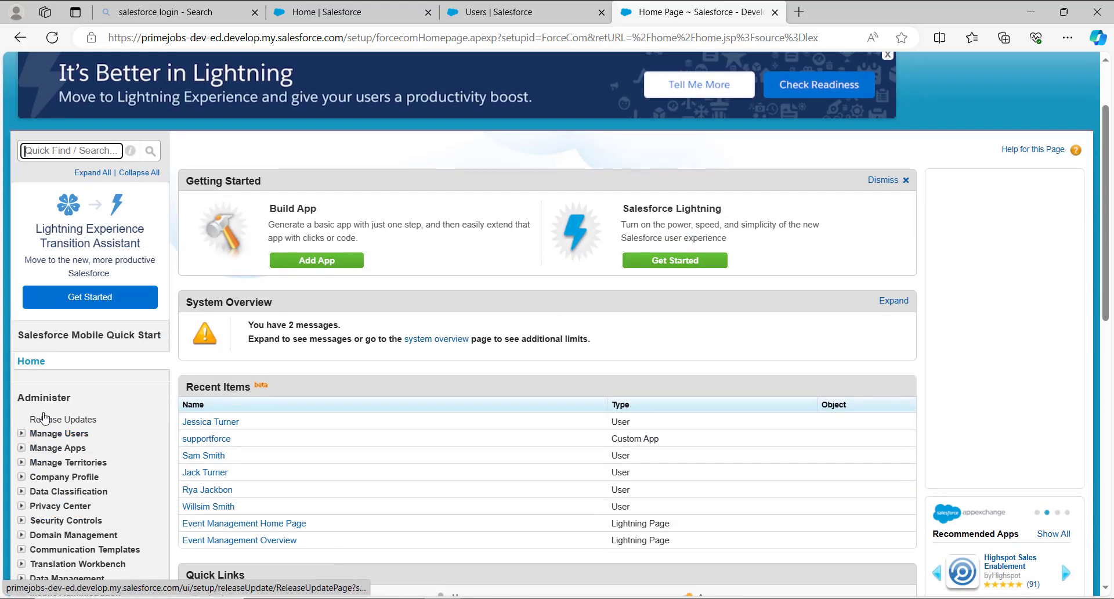
left_click(21, 436)
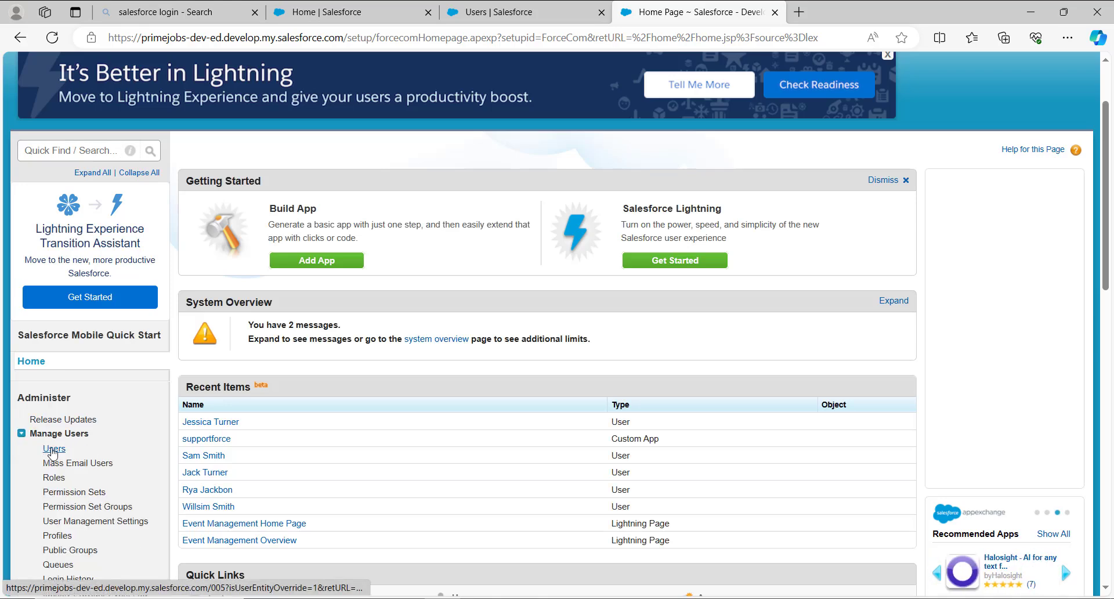
left_click(54, 449)
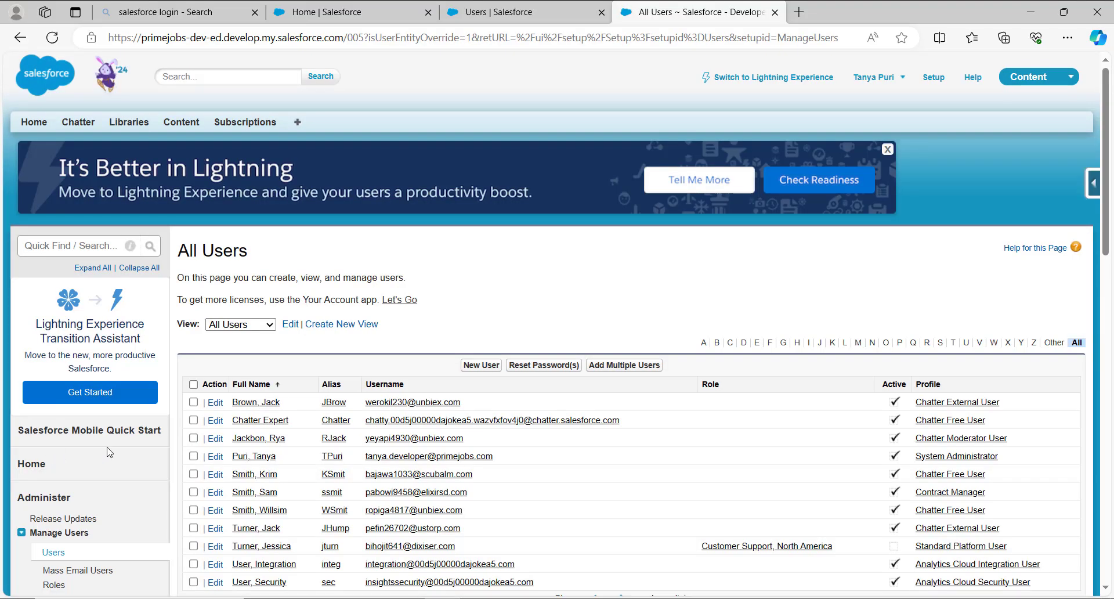
- Deactivate the first listed user, who has the Chatter External User profile, and save the user record
scroll(386, 232, "down", 2)
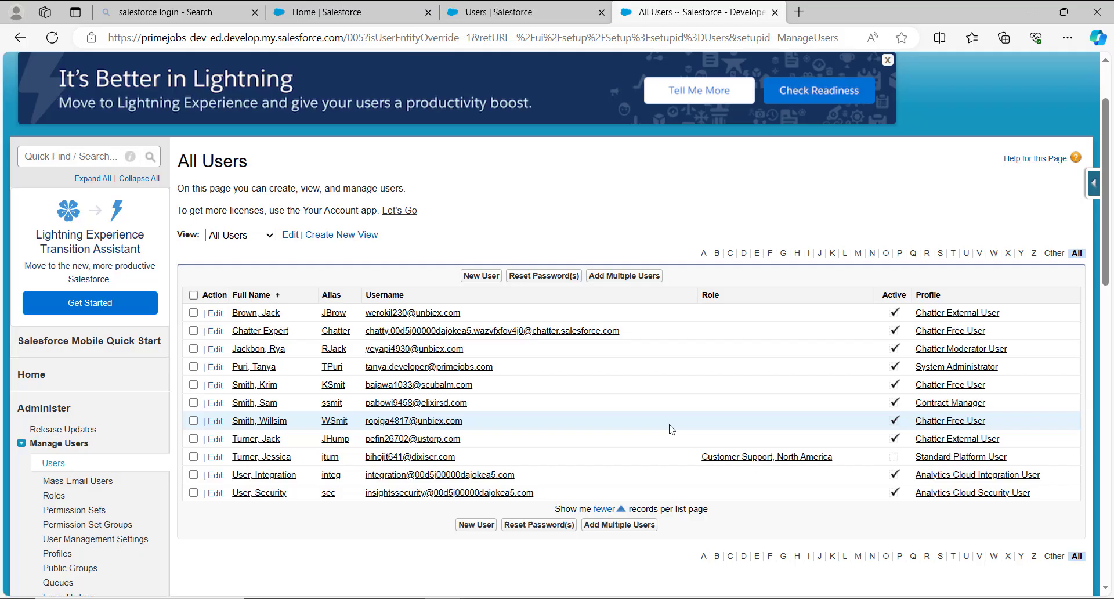
left_click(216, 318)
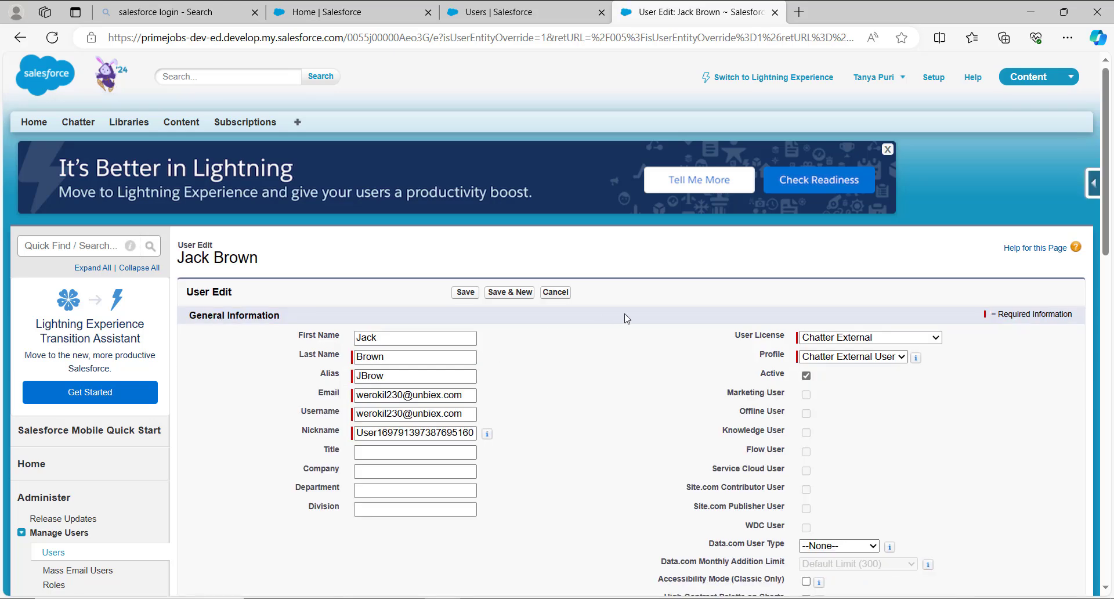
left_click(807, 377)
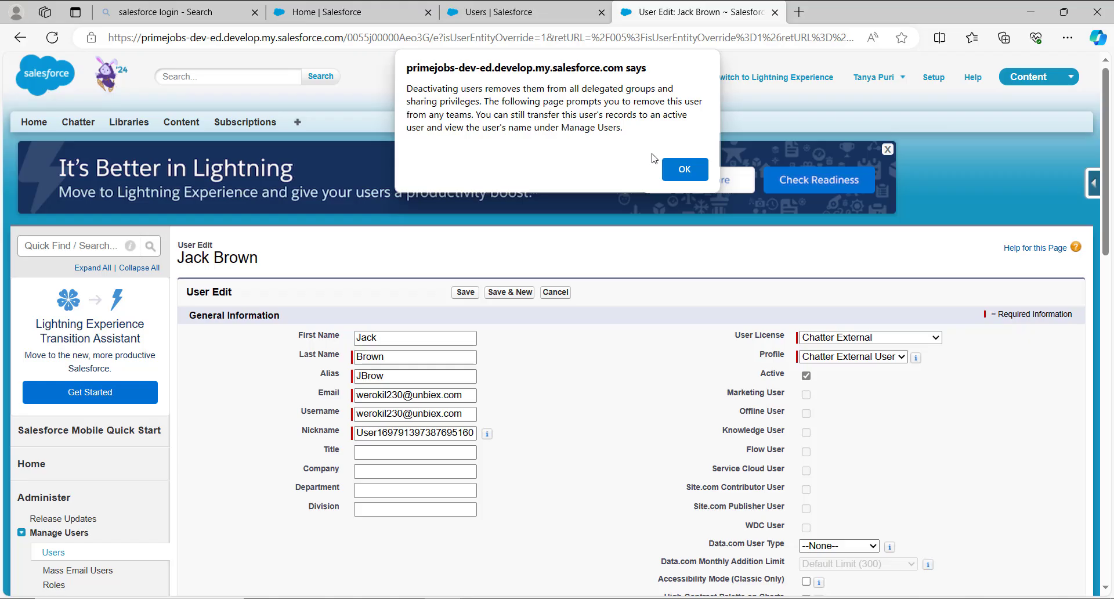
left_click(679, 170)
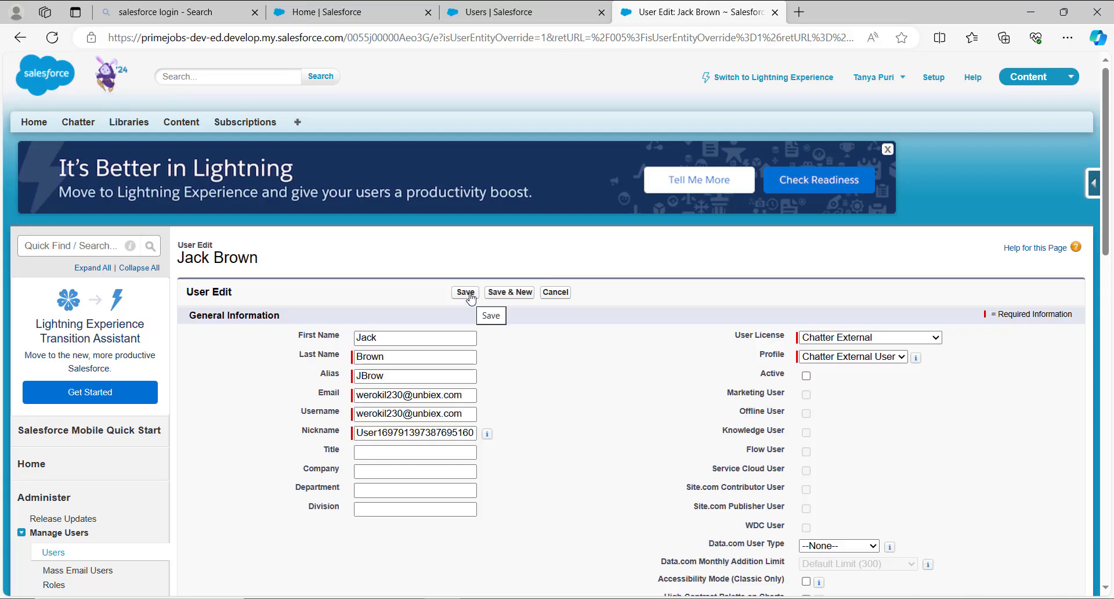
left_click(466, 292)
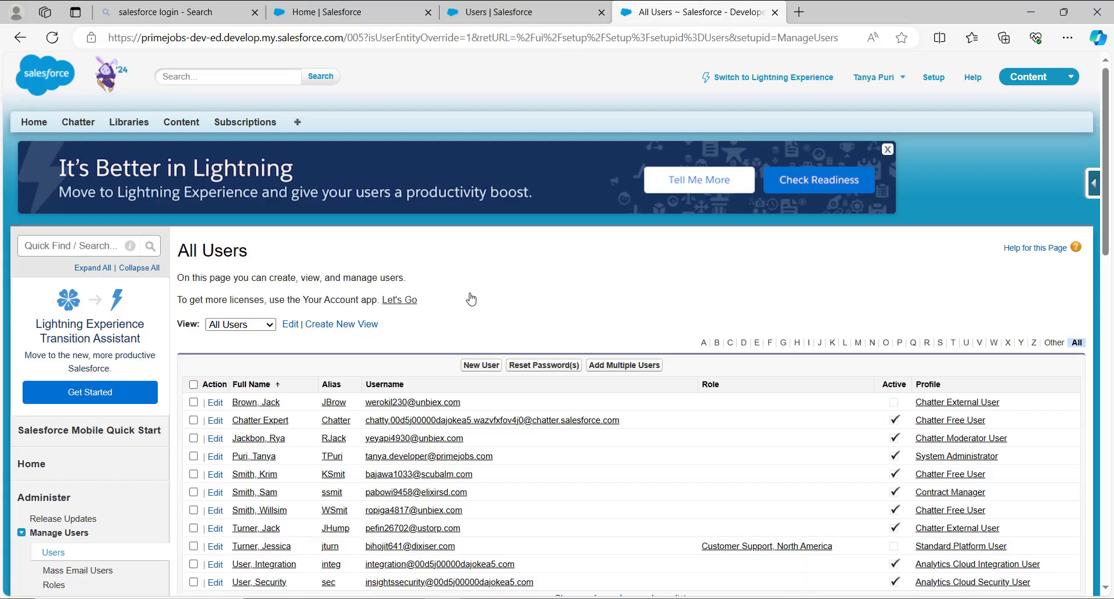
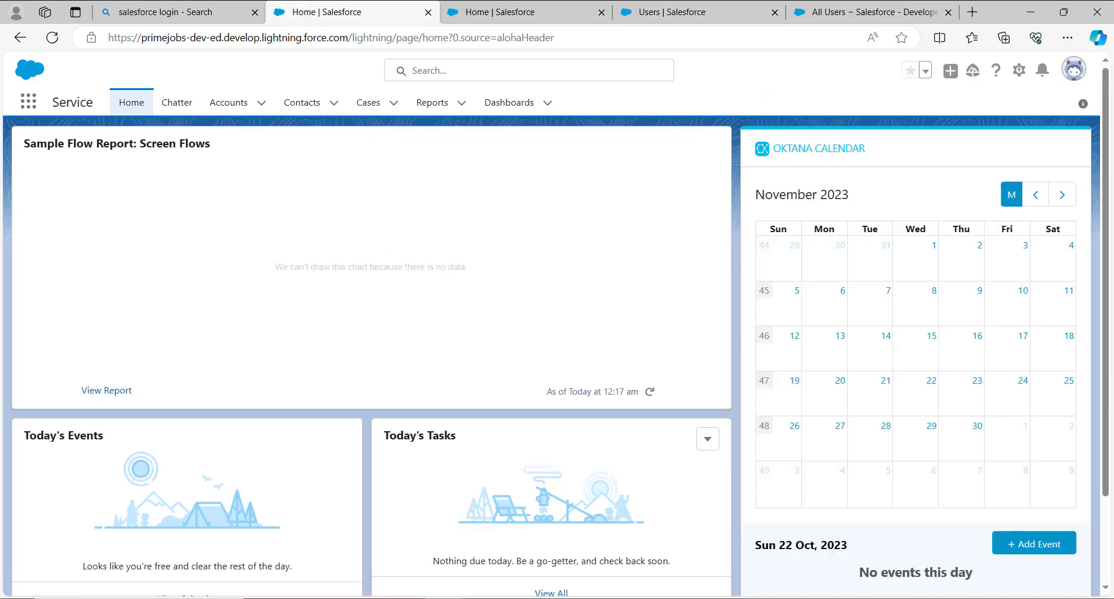
- Open Setup for the current app in Lightning Experience, search it for "users" and open the Users management page
left_click(1019, 71)
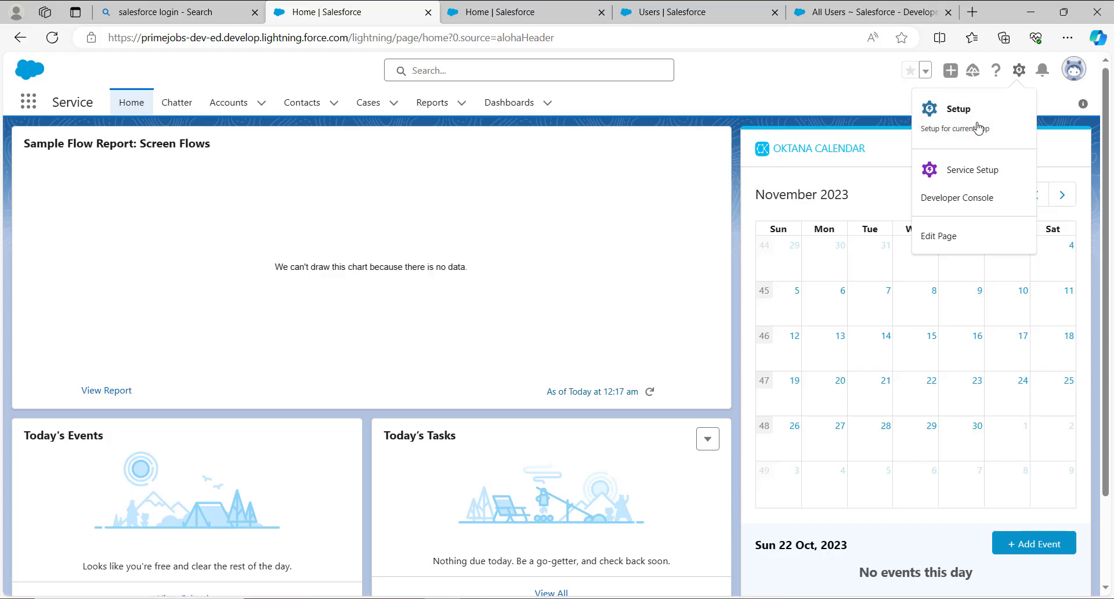
left_click(979, 128)
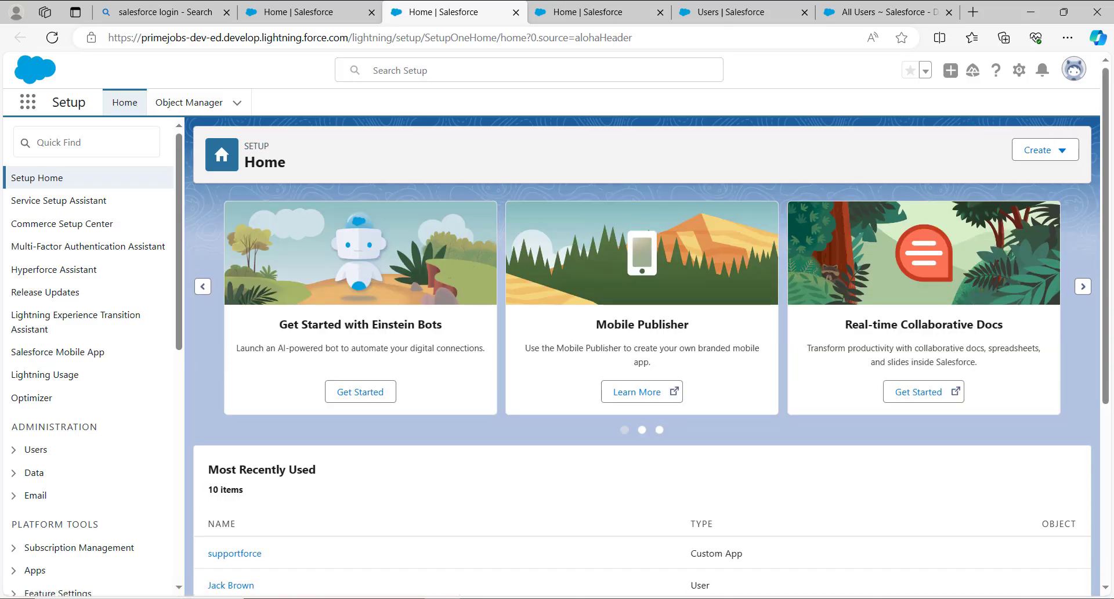
left_click(87, 131)
type("us")
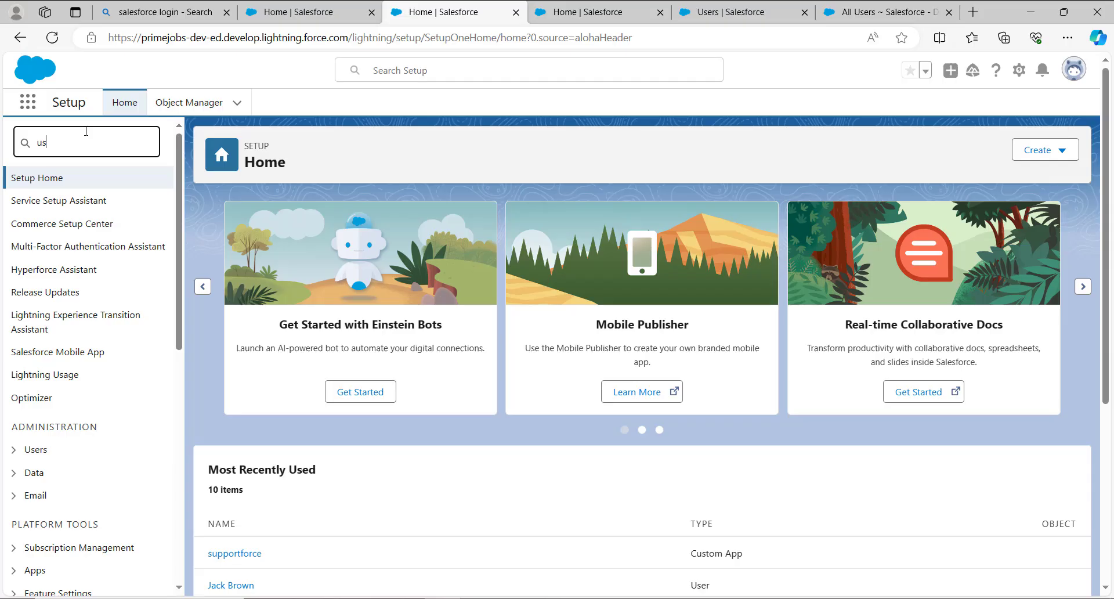
type("ers")
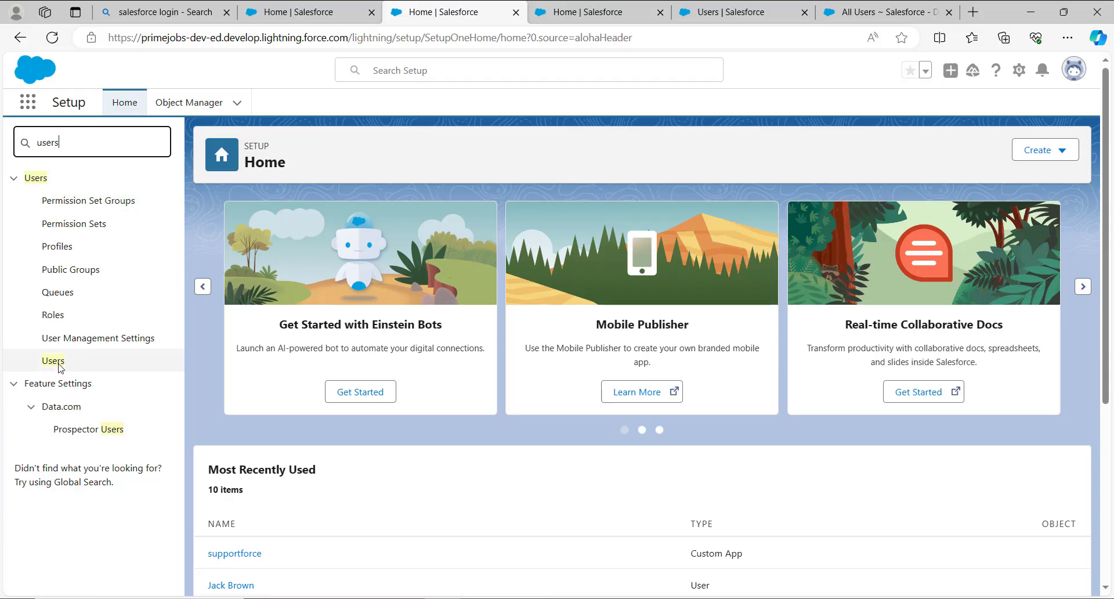
left_click(53, 361)
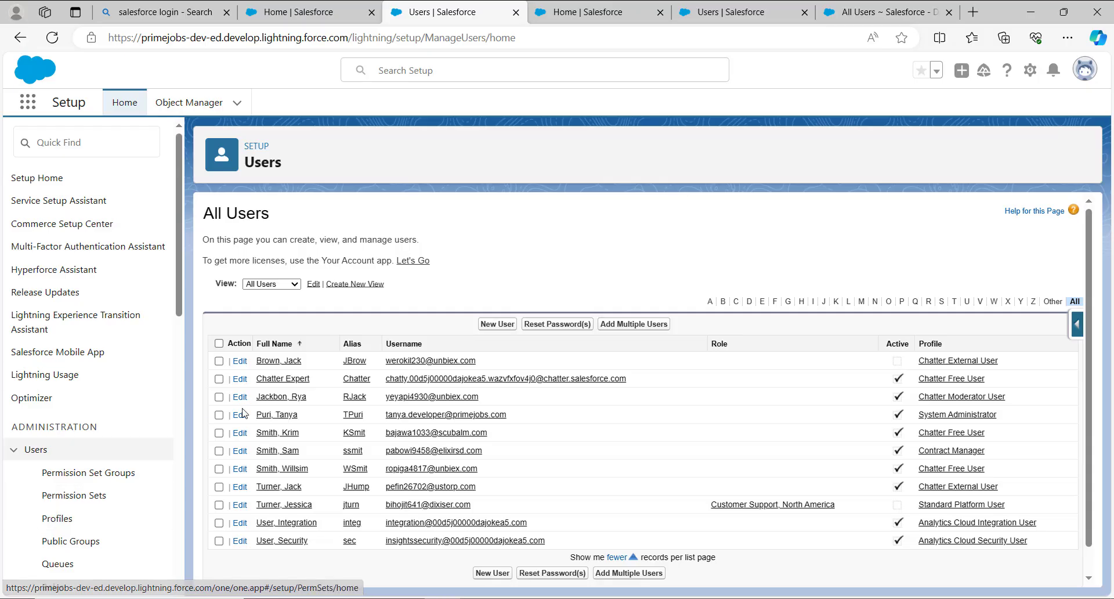
- Compare the user list views by showing Active Users and returning to All Users
scroll(264, 354, "down", 1)
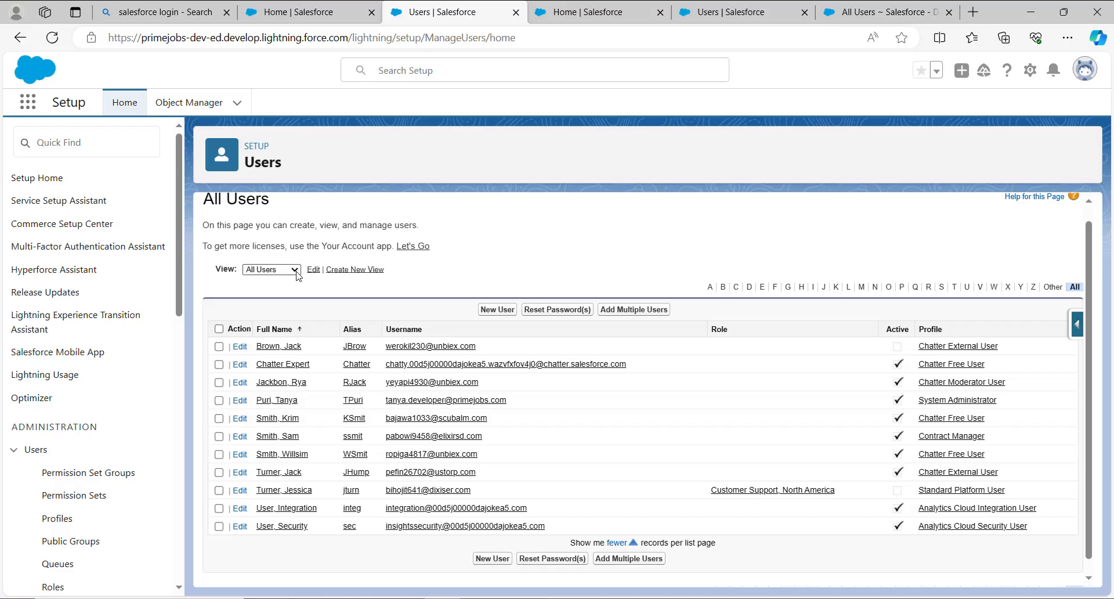
left_click(296, 275)
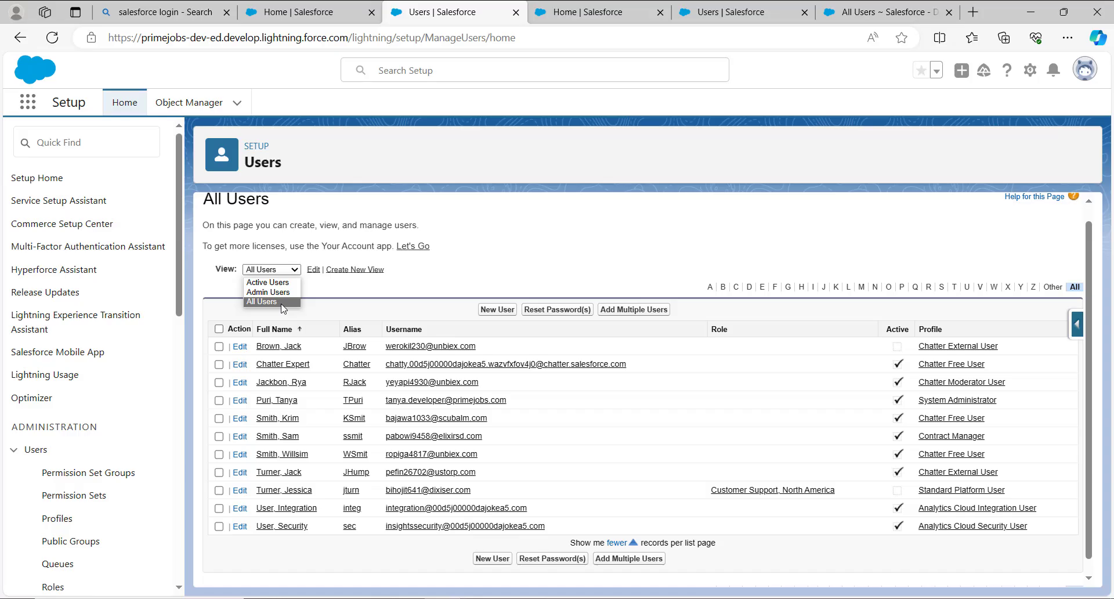
left_click(283, 282)
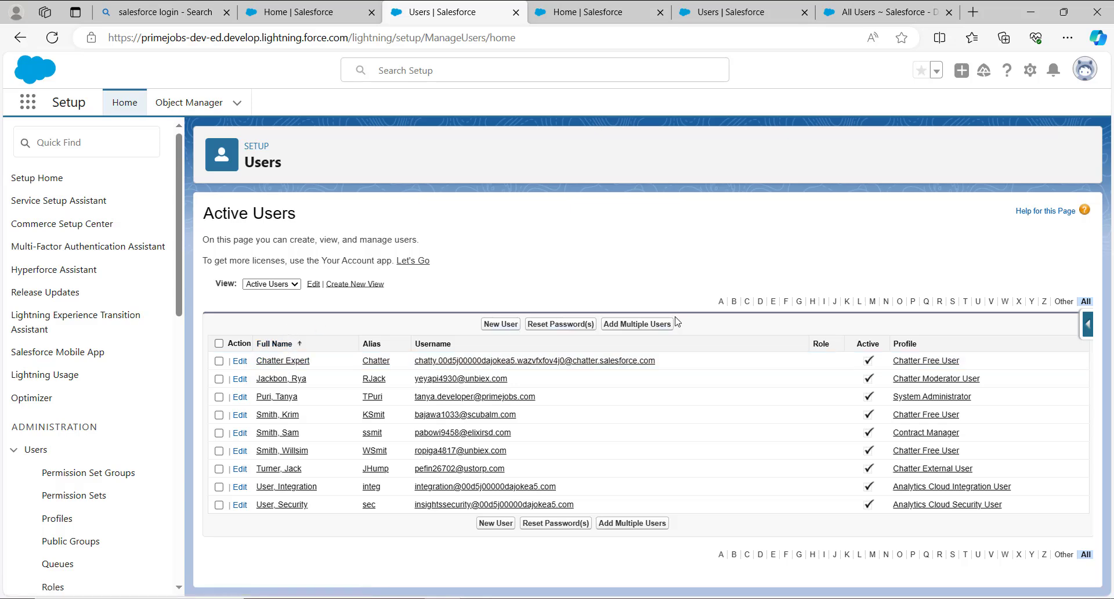
left_click(273, 284)
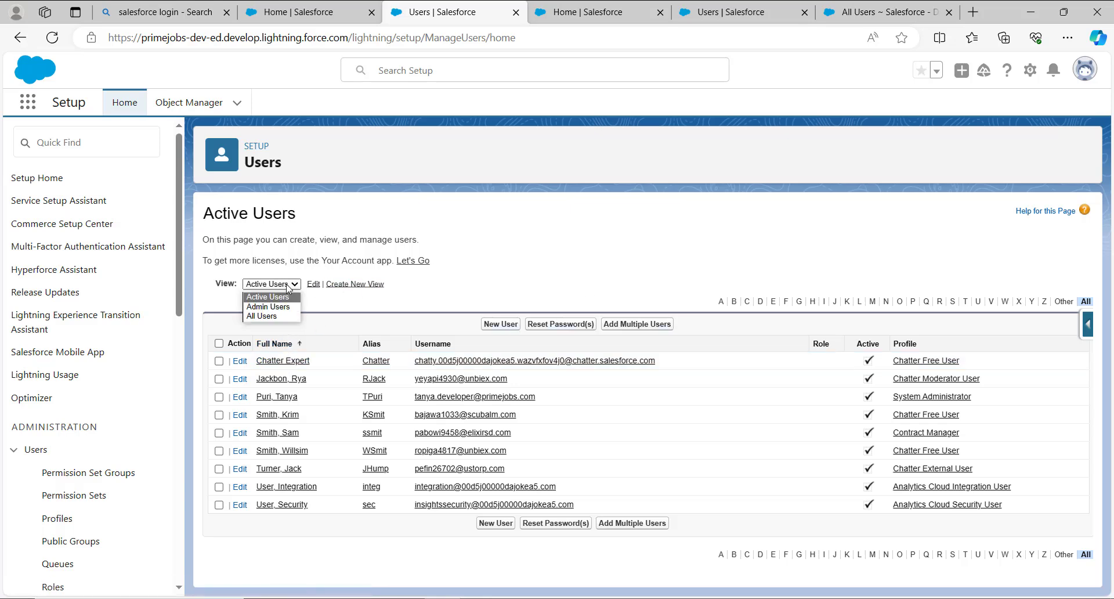
left_click(273, 316)
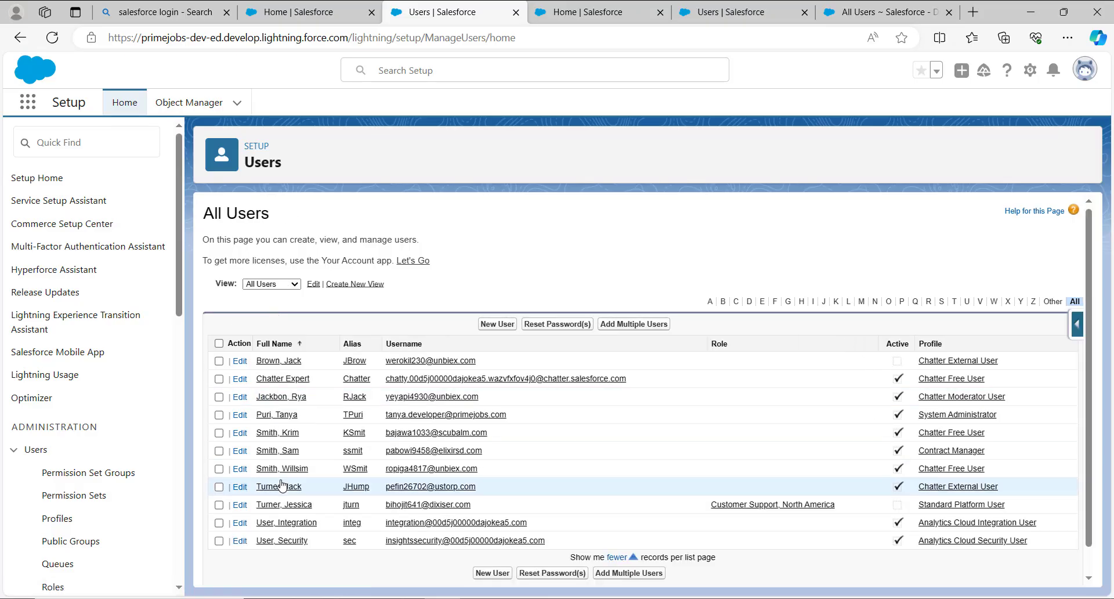
left_click(293, 283)
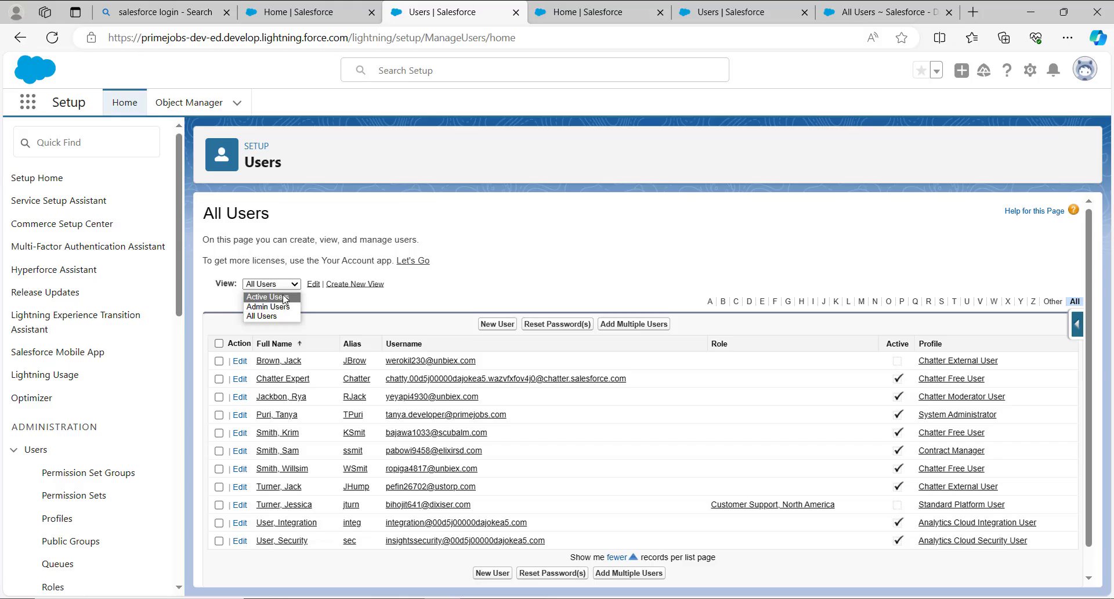
left_click(337, 302)
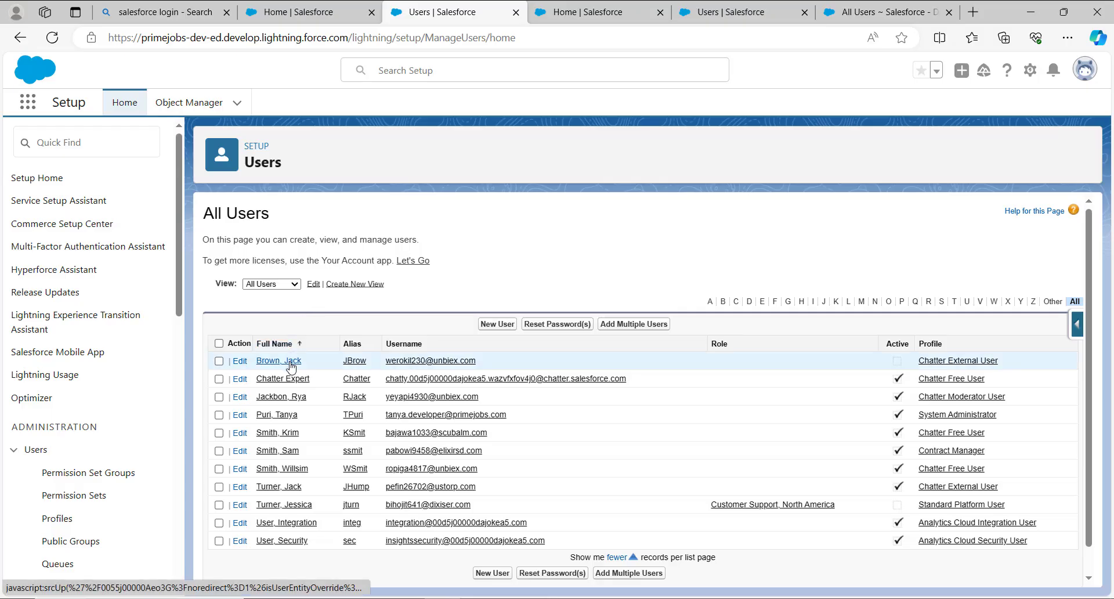
- Reactivate the first listed user, who has the Chatter External User profile, and save the user record
left_click(241, 362)
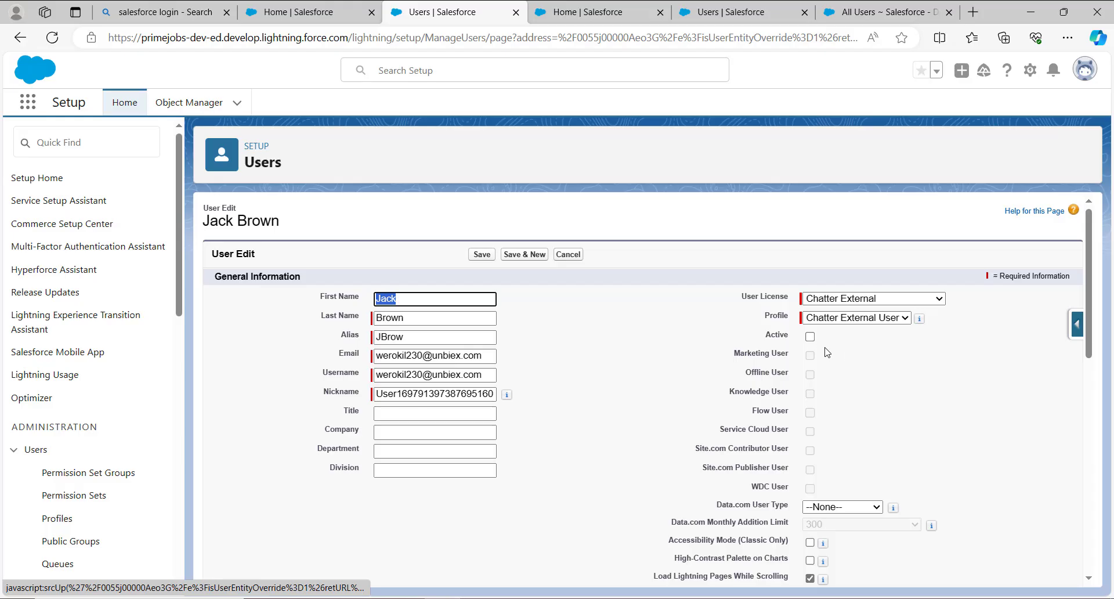
left_click(811, 338)
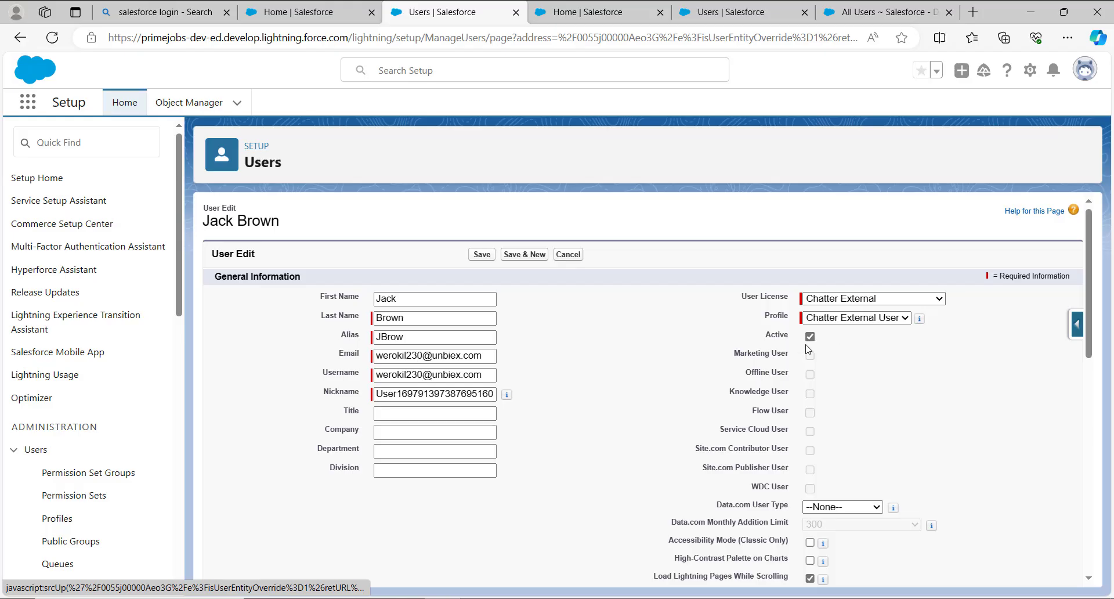
left_click(479, 256)
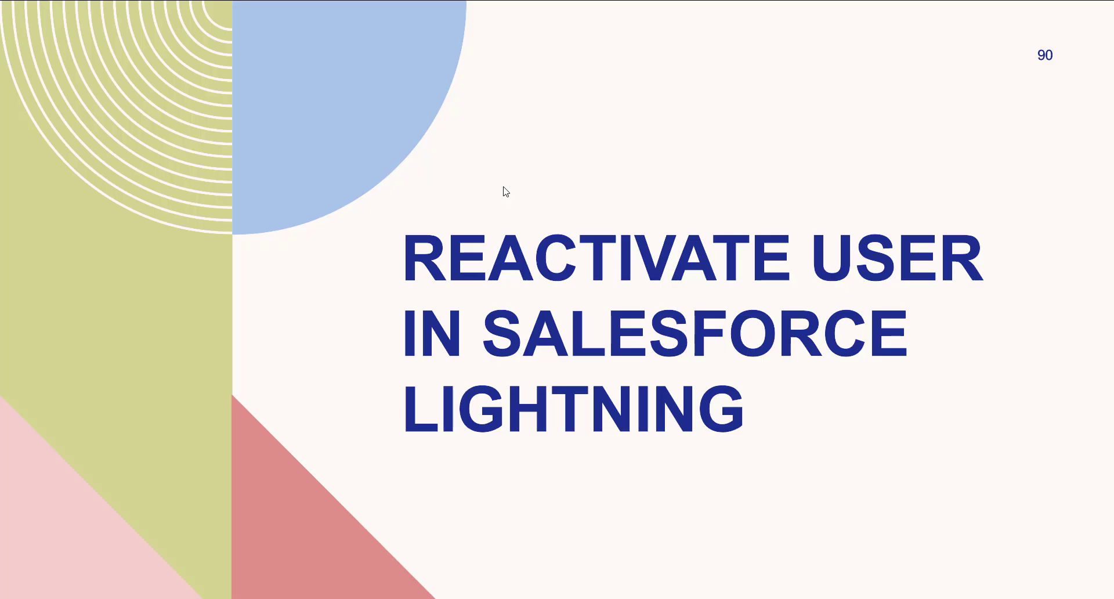
key("Right")
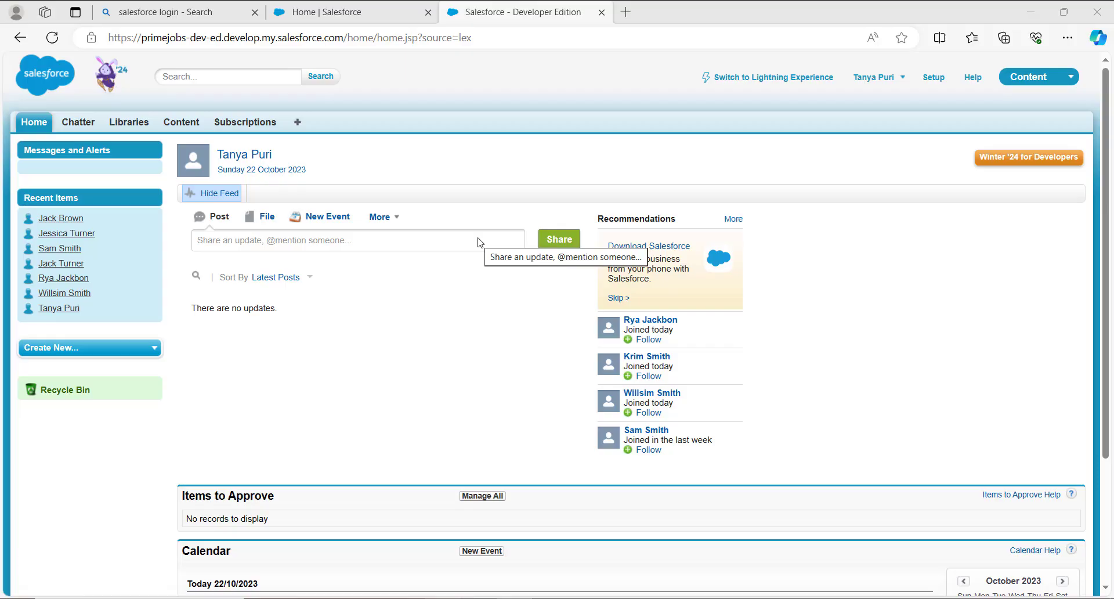
- Open Setup in Salesforce Classic, search it for "users" and open the Users list under Manage Users
left_click(931, 83)
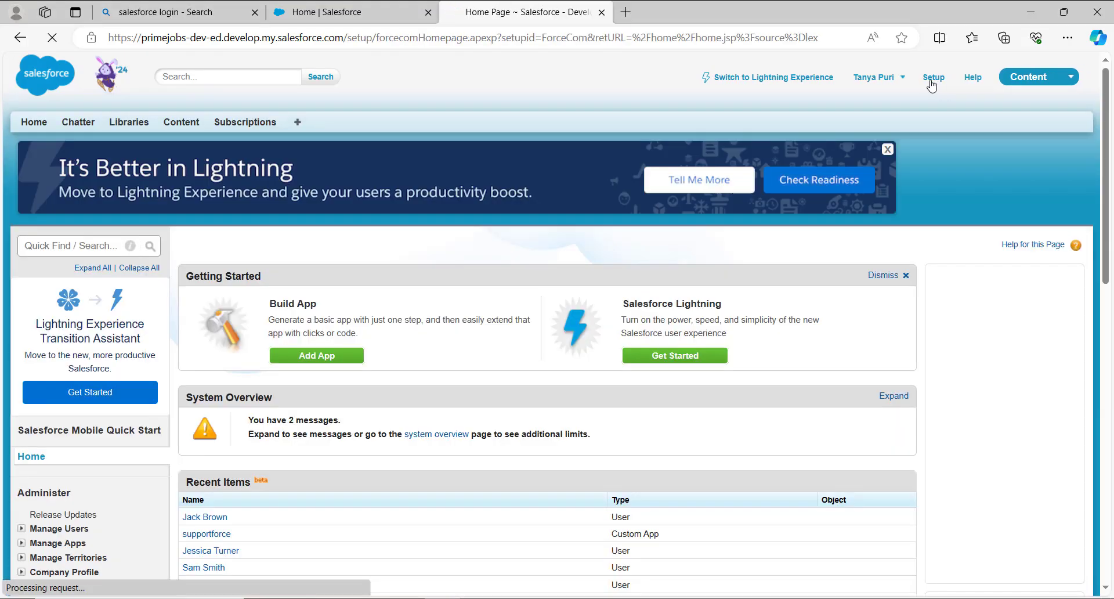
left_click(40, 245)
type("u")
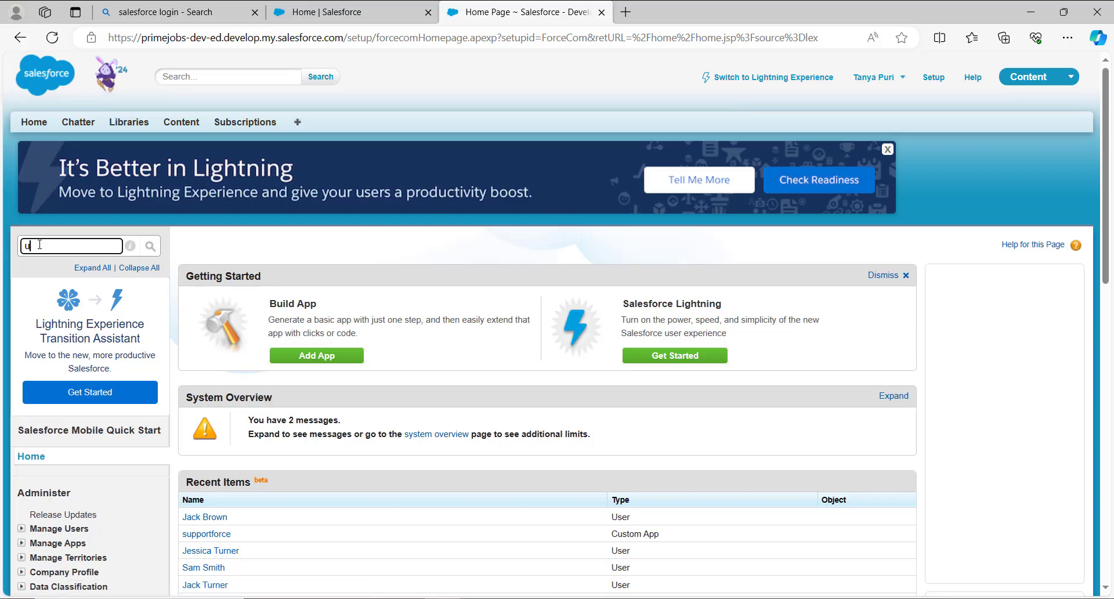
type("sers")
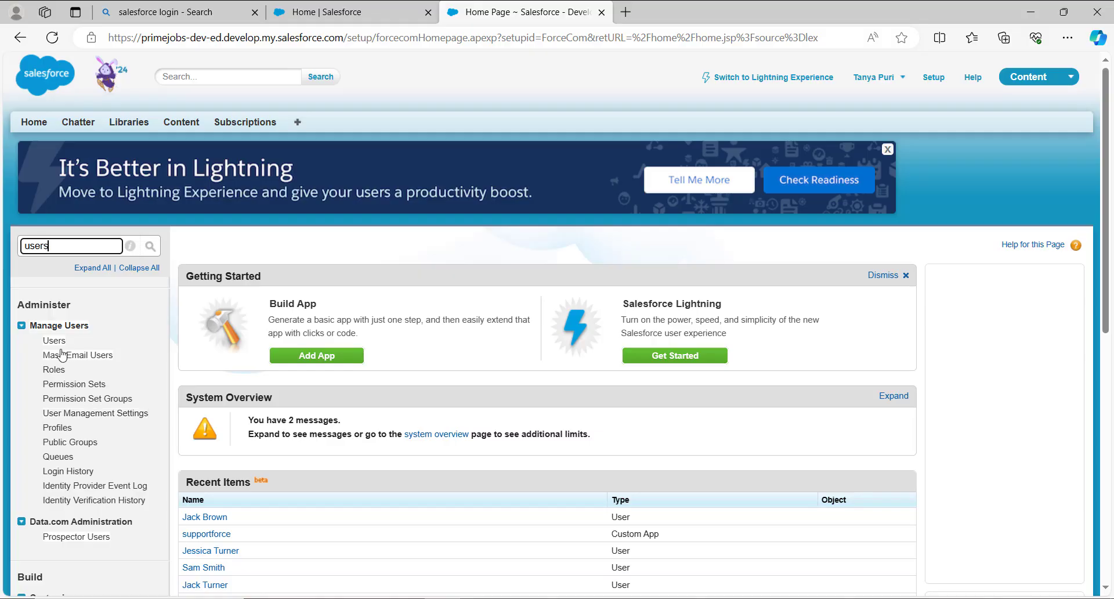
left_click(61, 346)
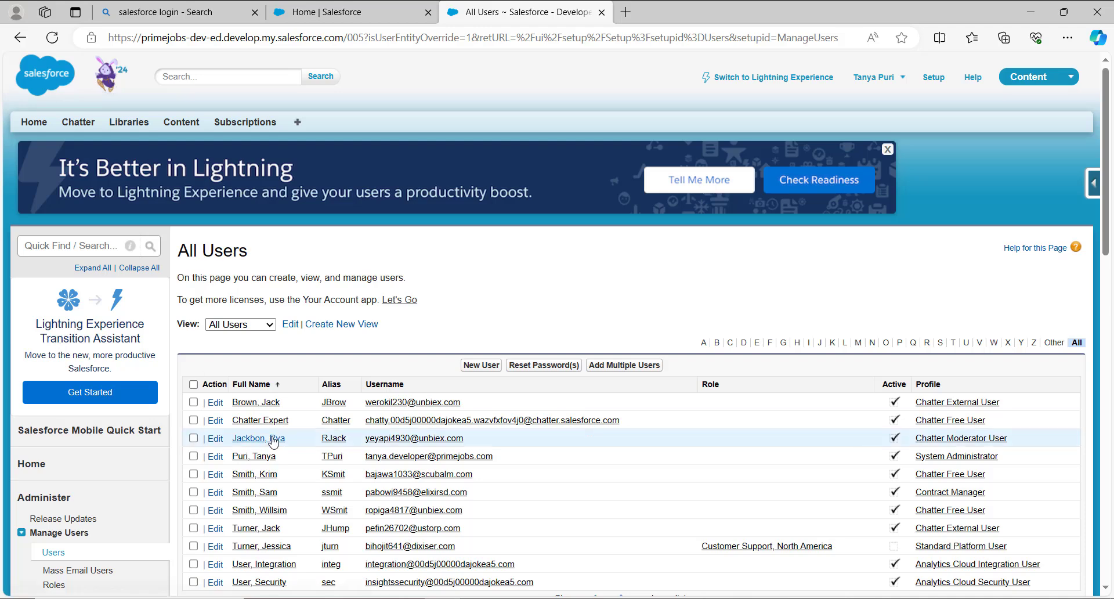
- Reactivate the Standard Platform User who has the Customer Support, North America role, and save the user record
scroll(314, 285, "down", 2)
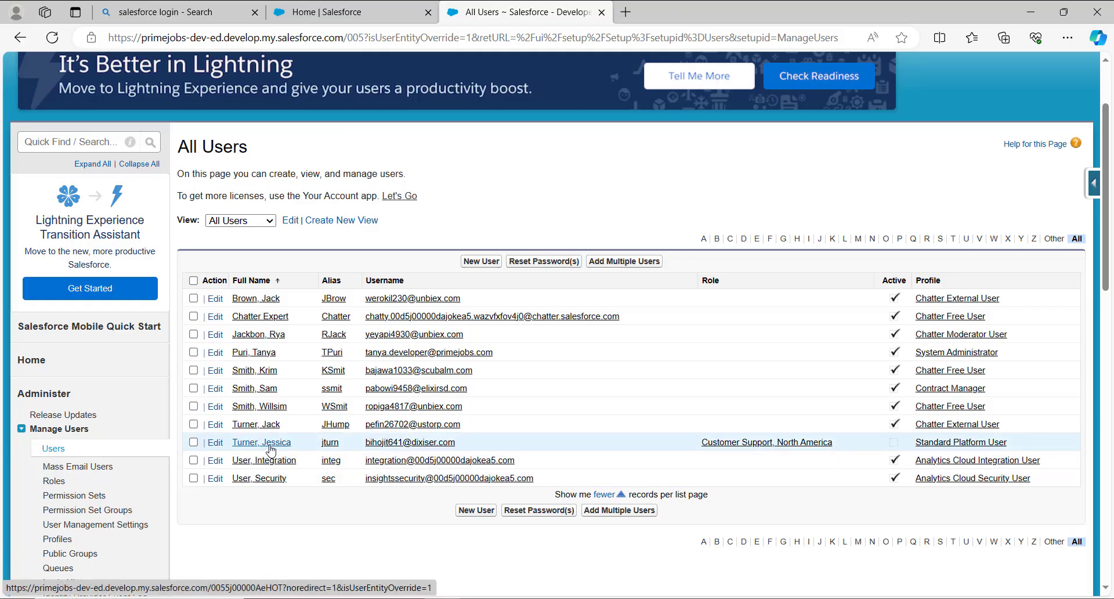
left_click(215, 445)
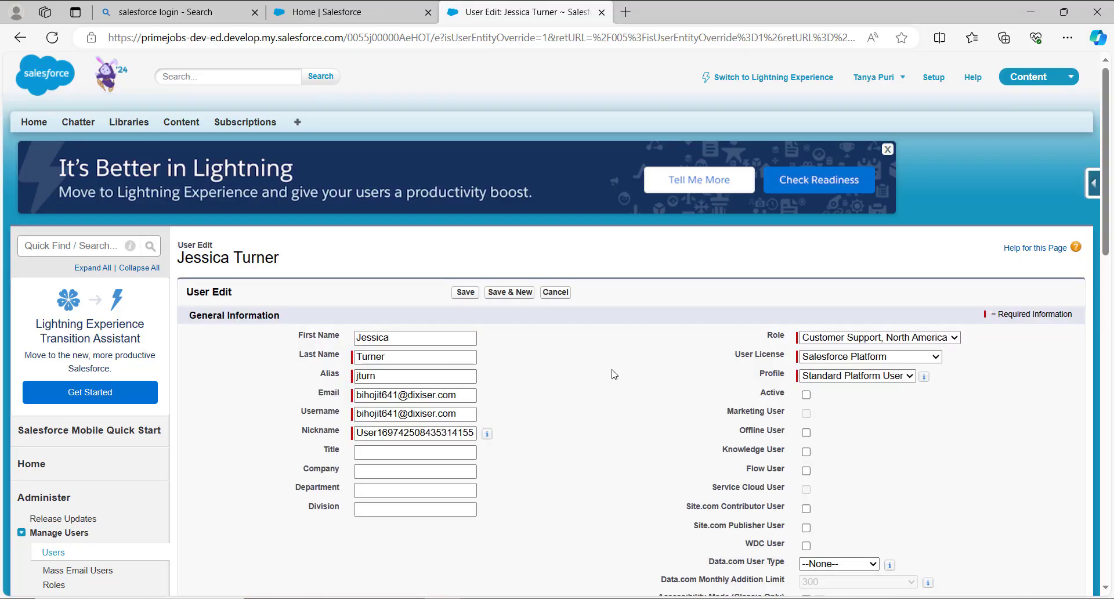
left_click(806, 395)
left_click(465, 293)
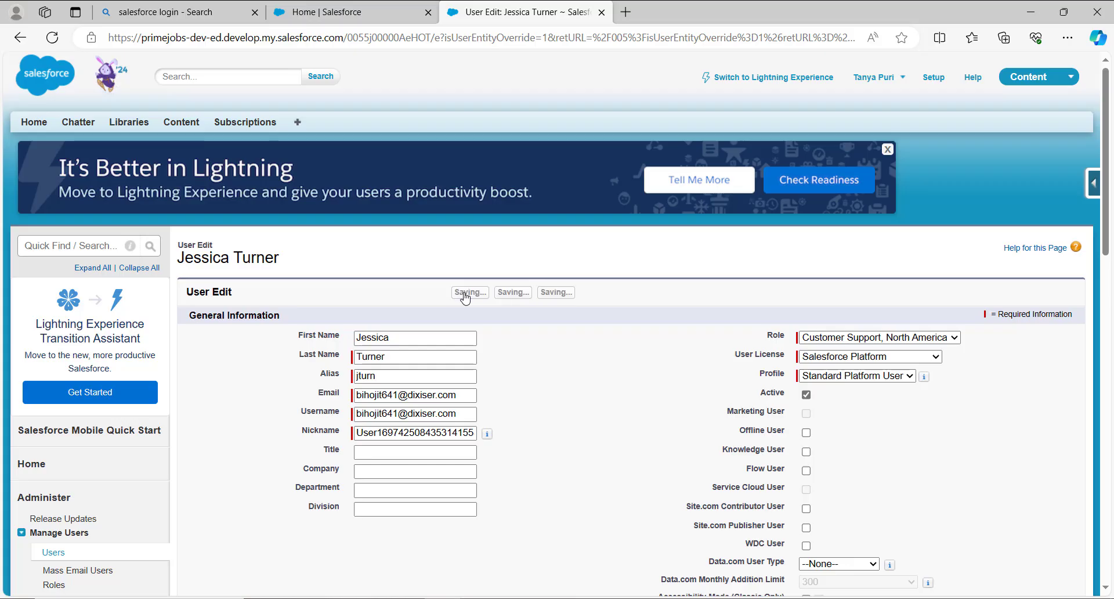